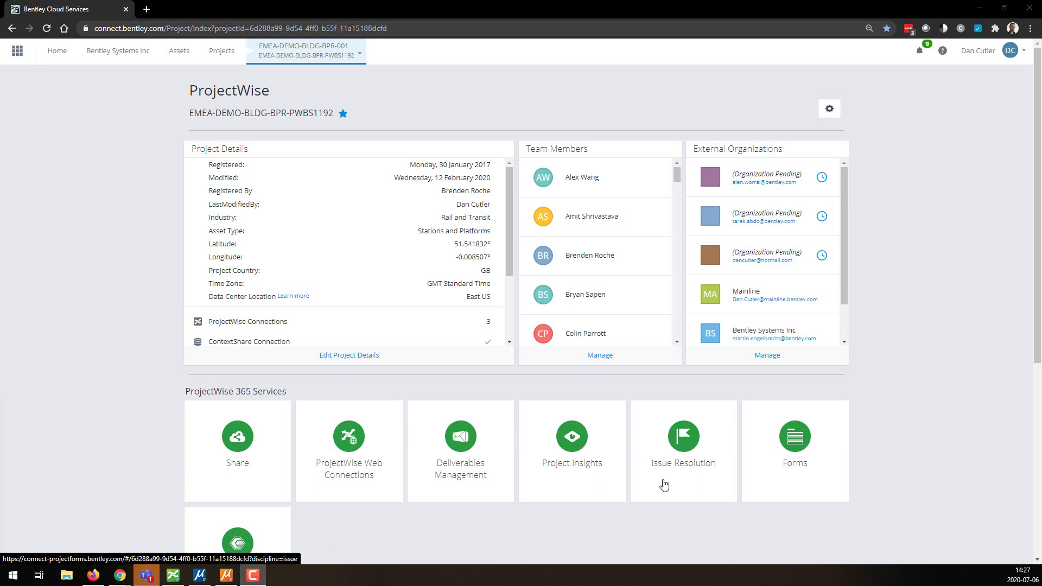
- Launch the project's Issue Resolution service to load its Personal Dashboard
click(688, 474)
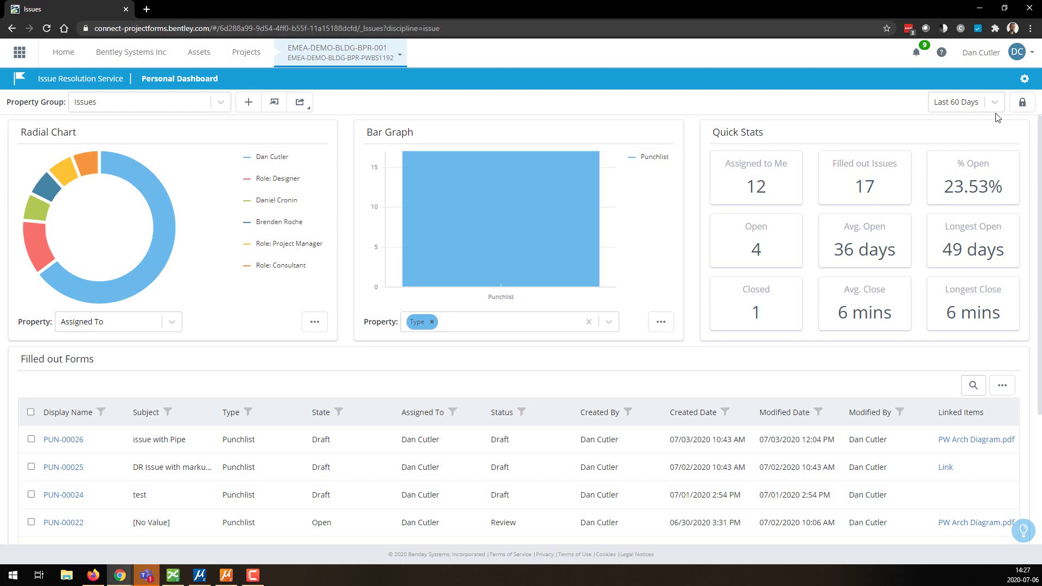
- Unlock the dashboard and create and save a new dashboard named 'Design Review'
click(1024, 104)
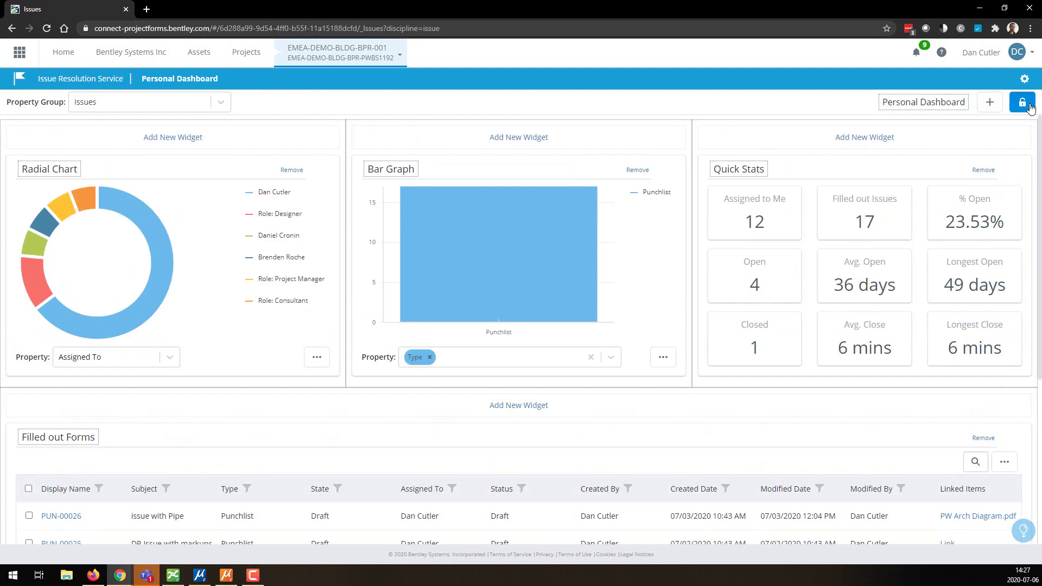
click(993, 107)
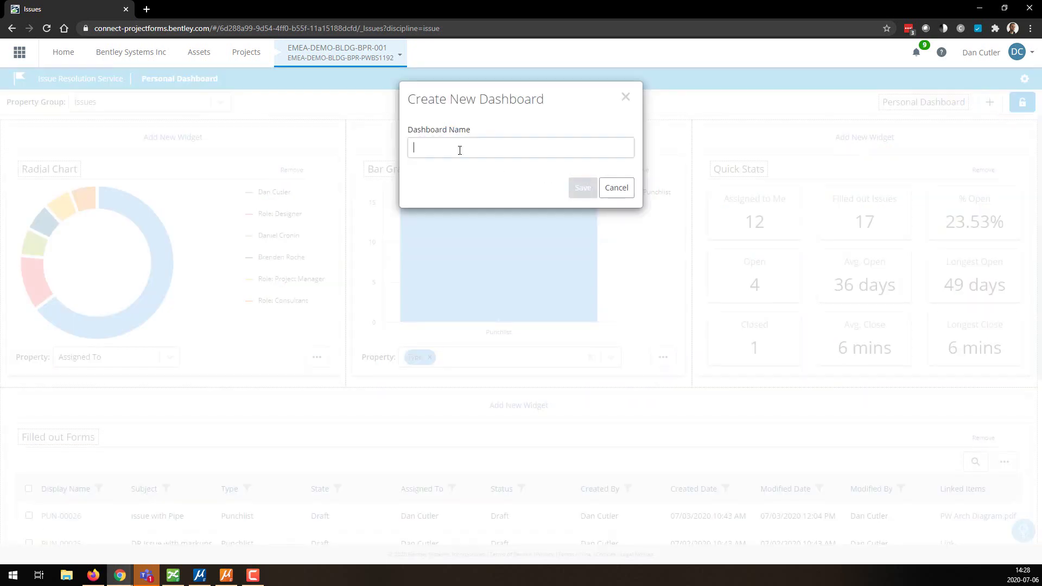
click(460, 150)
text(Ddesign)
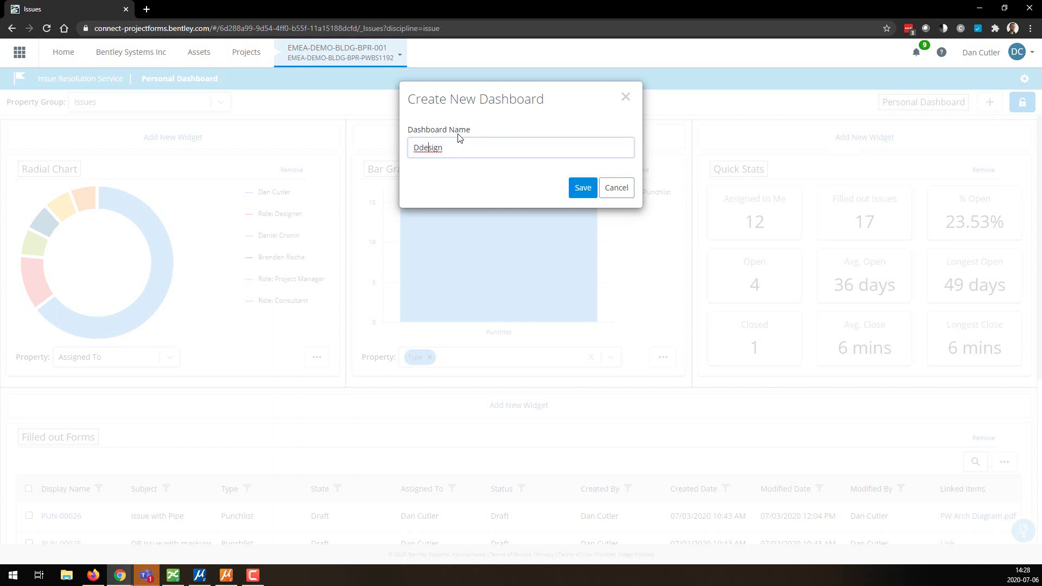
key(BackSpace)
text(Review Issues)
click(581, 188)
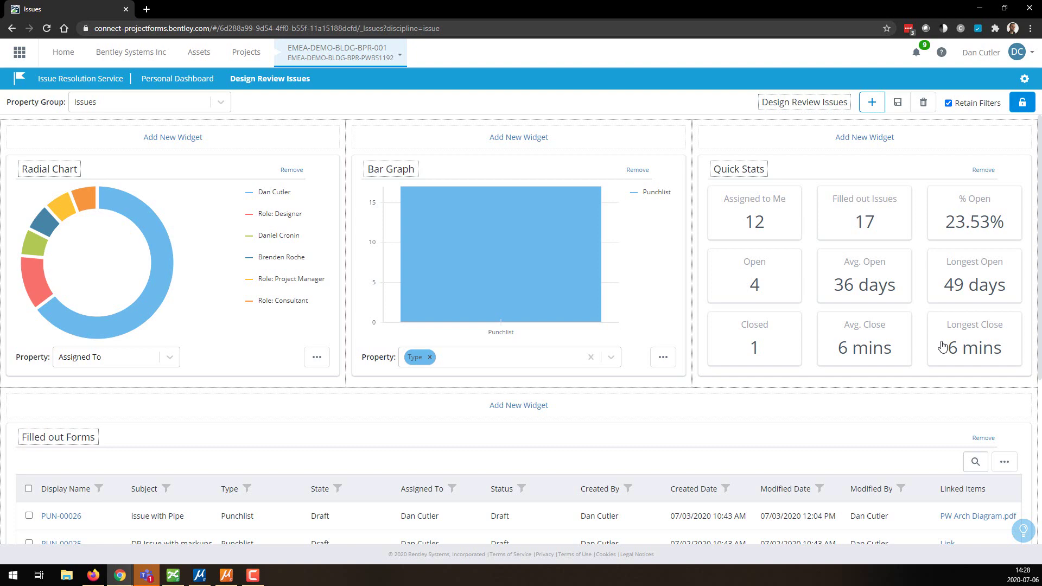
- Replace the Radial Chart widget's title text with 'Issue Assigned'
double_click(45, 168)
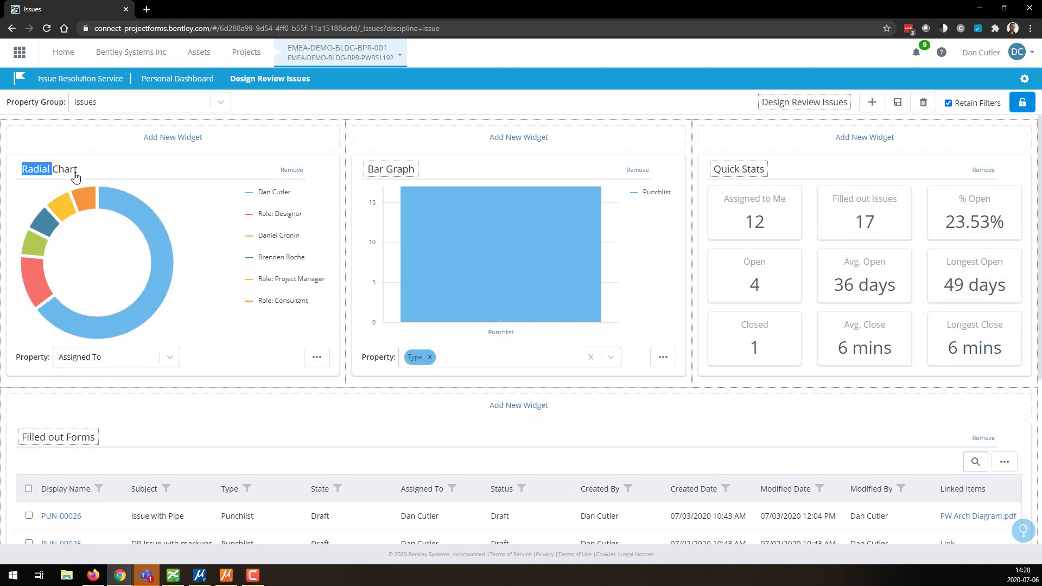
click(74, 171)
drag(79, 173, 3, 176)
text(Issue)
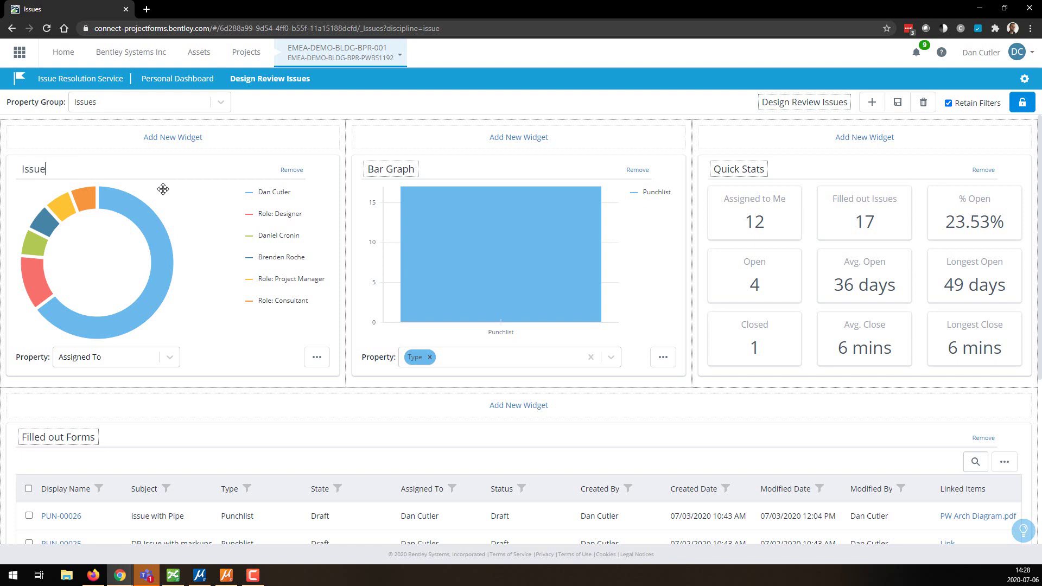
text( Assigned To)
- Remove the existing bar graph and add a new Bar Graph widget
click(635, 172)
click(498, 139)
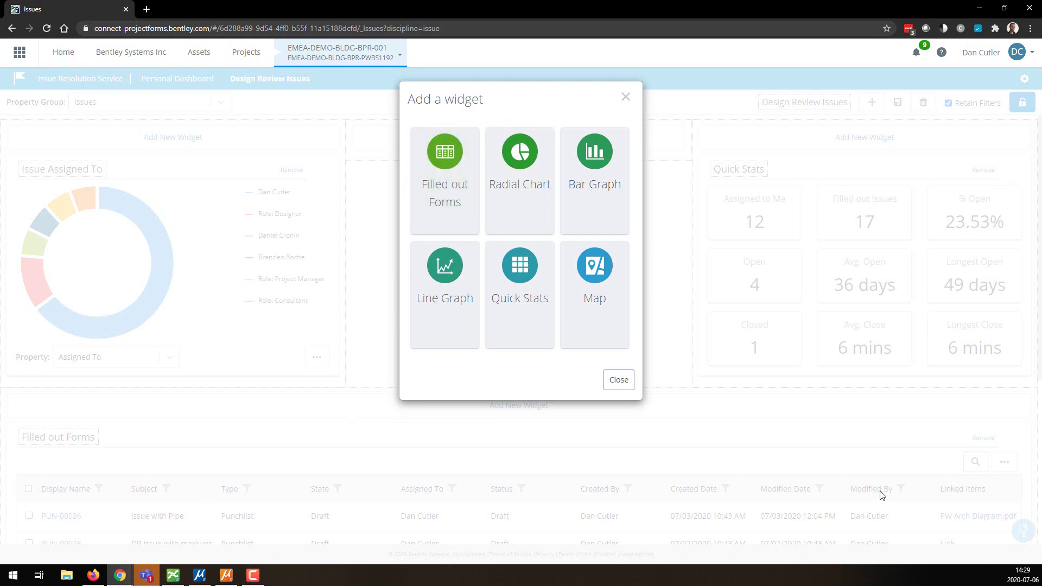
click(607, 188)
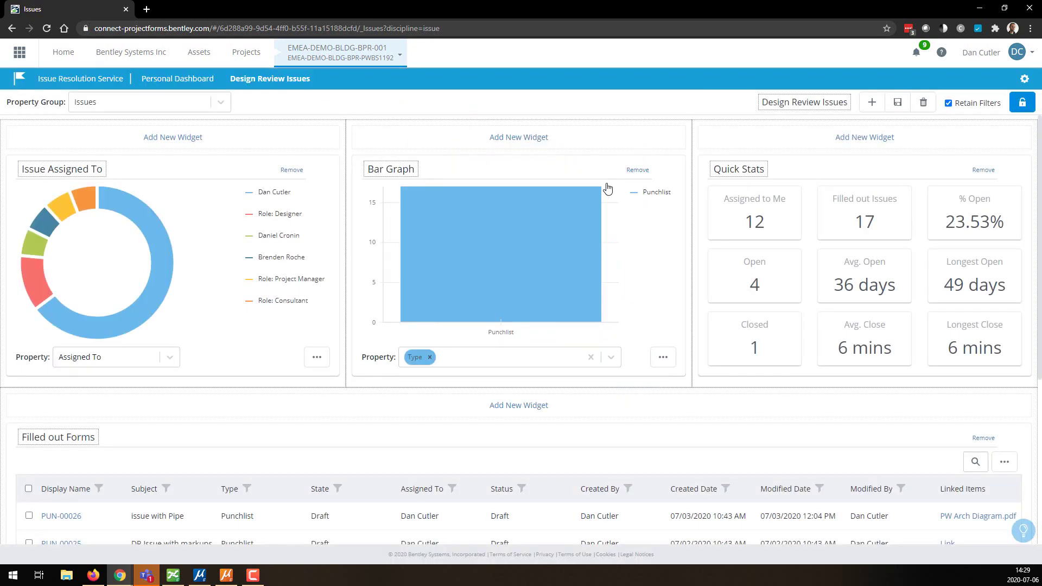
- Clear the Type property, chart the bars by State, and save the dashboard
click(430, 357)
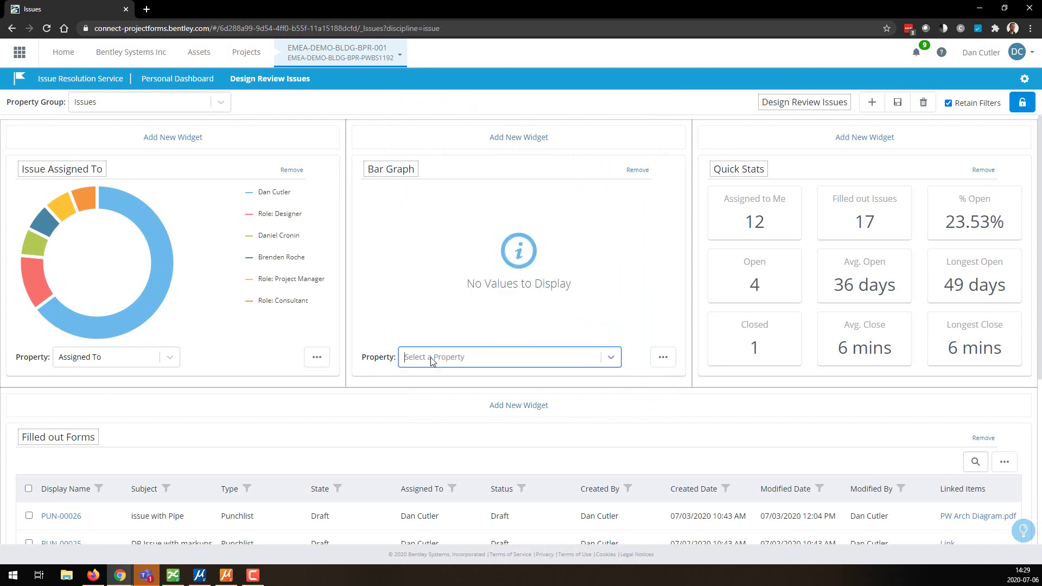
click(610, 358)
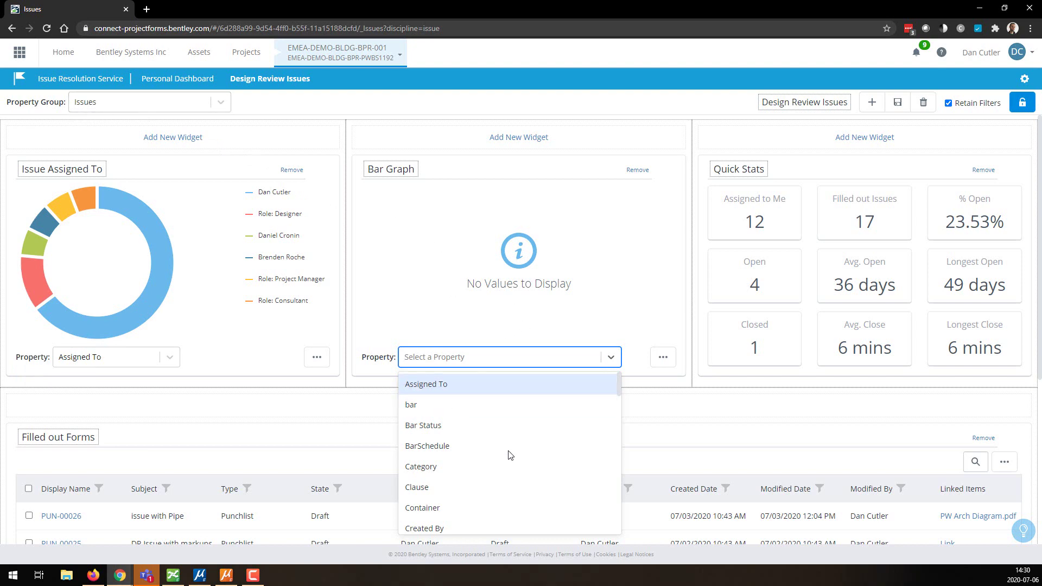
scroll(457, 472, down, 5)
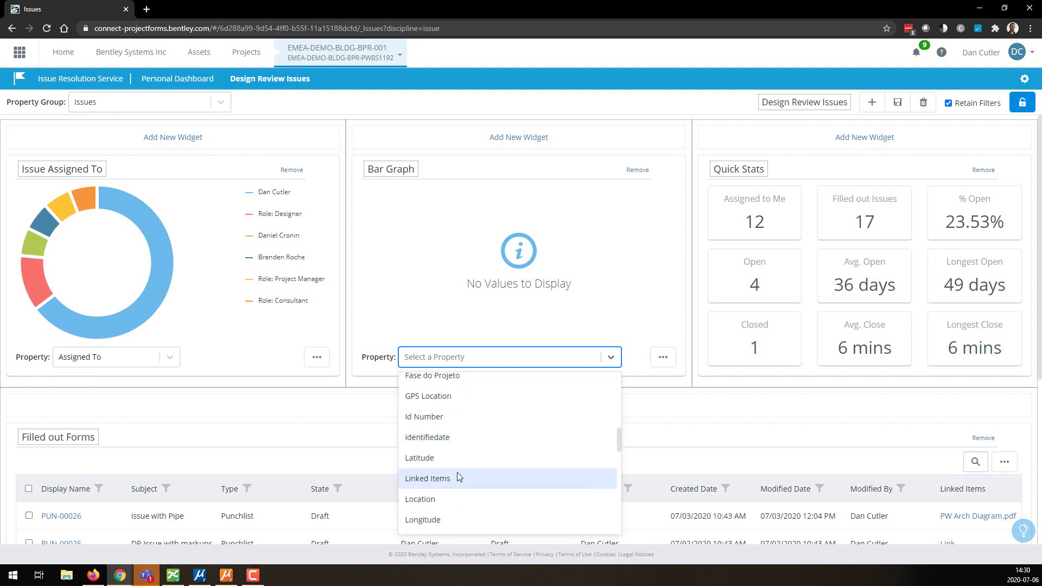
scroll(461, 467, down, 3)
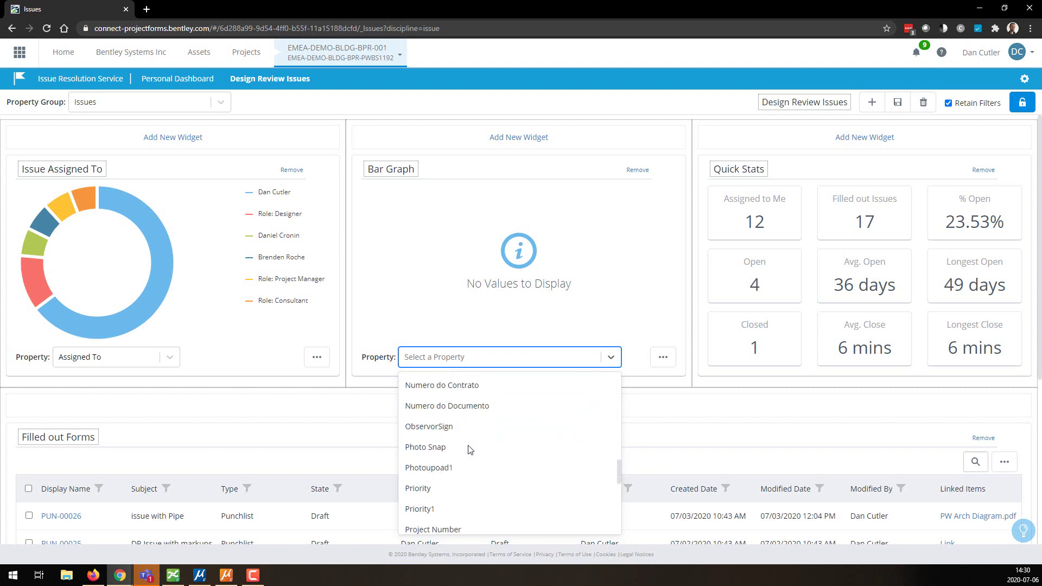
scroll(461, 451, down, 4)
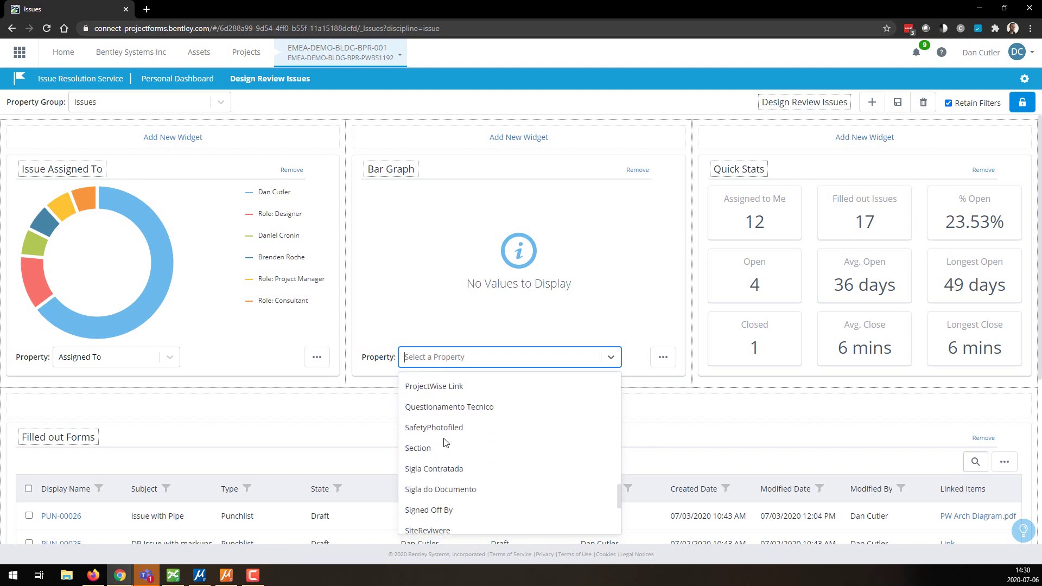
scroll(444, 442, down, 1)
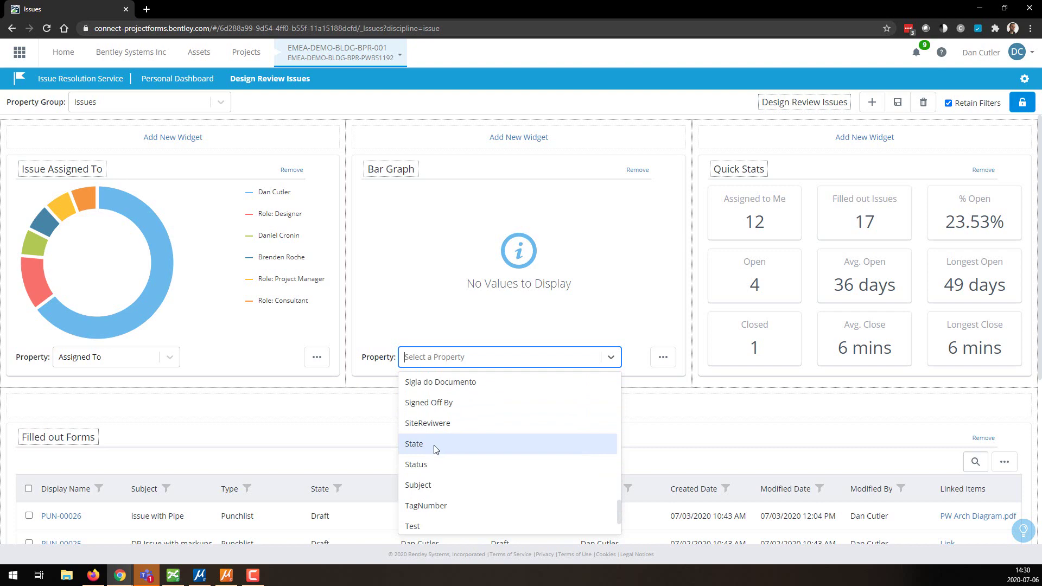
click(434, 447)
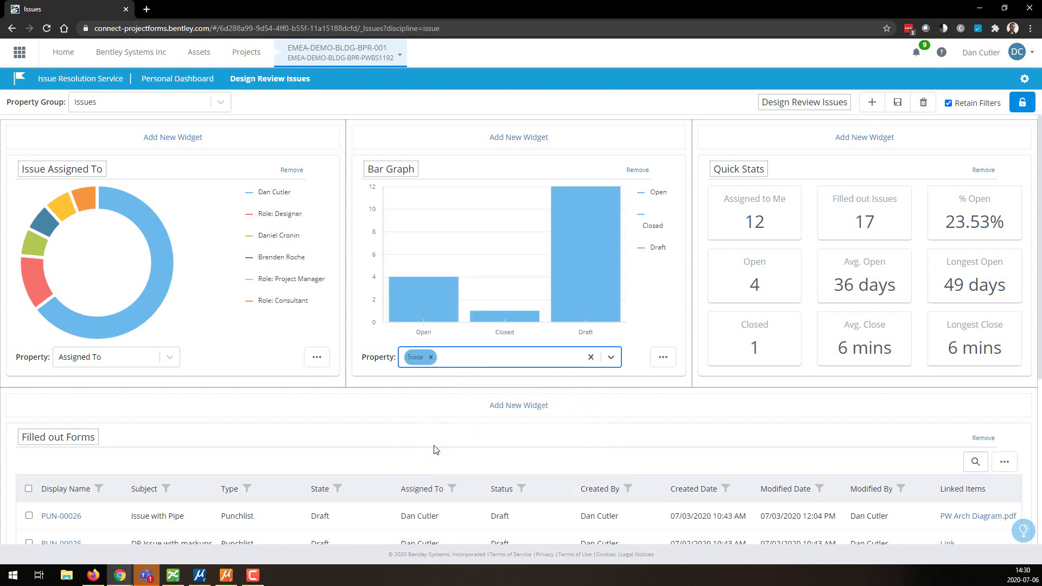
click(333, 440)
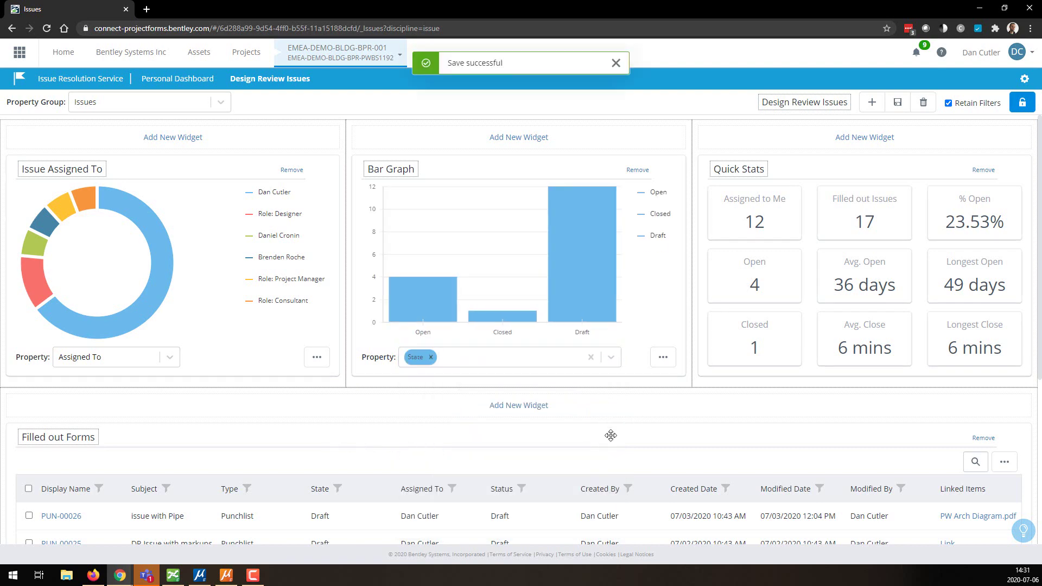
- In the forms table's grid columns, remove Type, Status, Created By, date and Modified By columns
scroll(610, 435, down, 2)
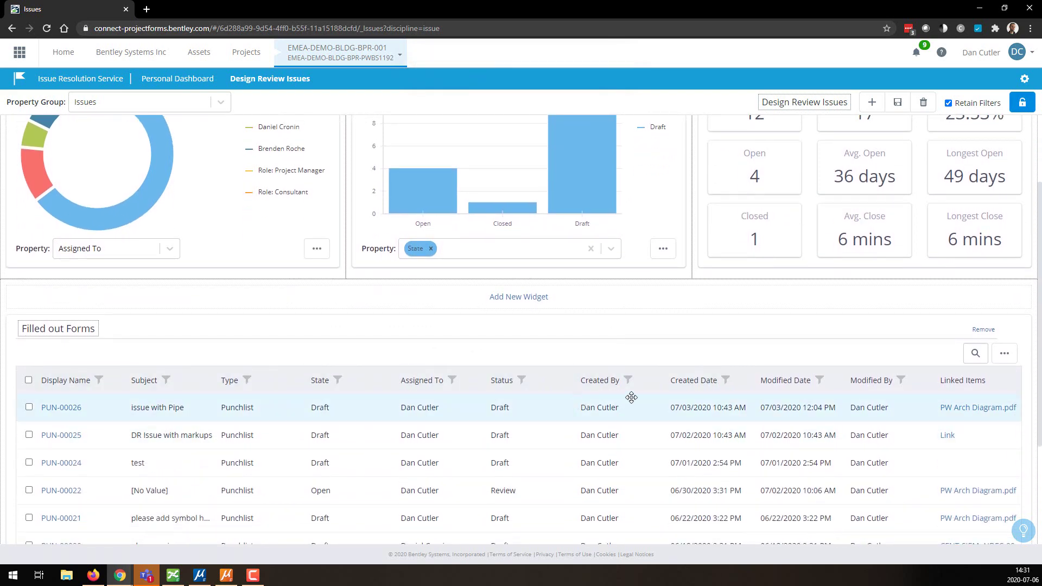
click(1005, 353)
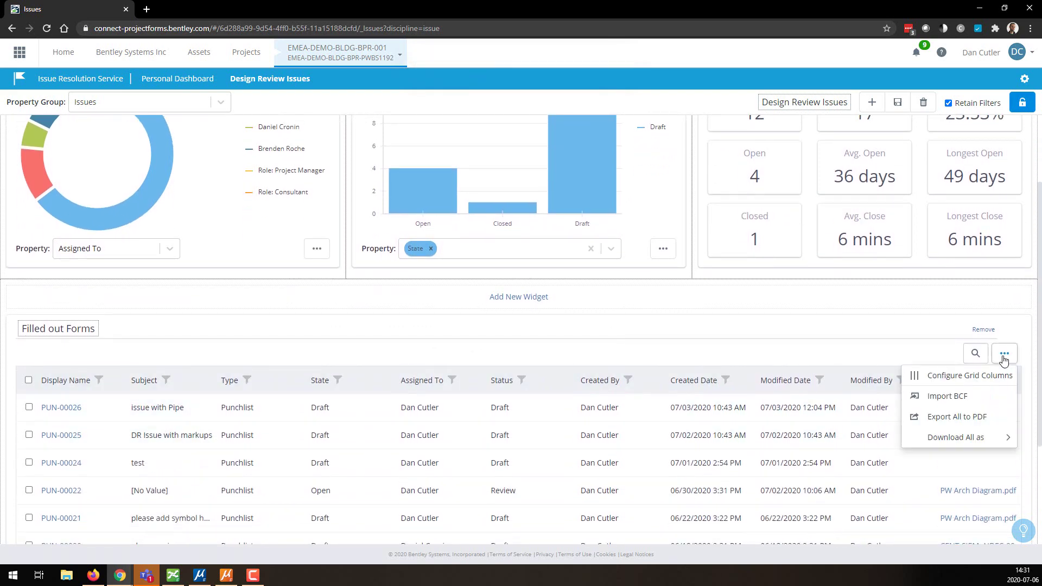
click(965, 380)
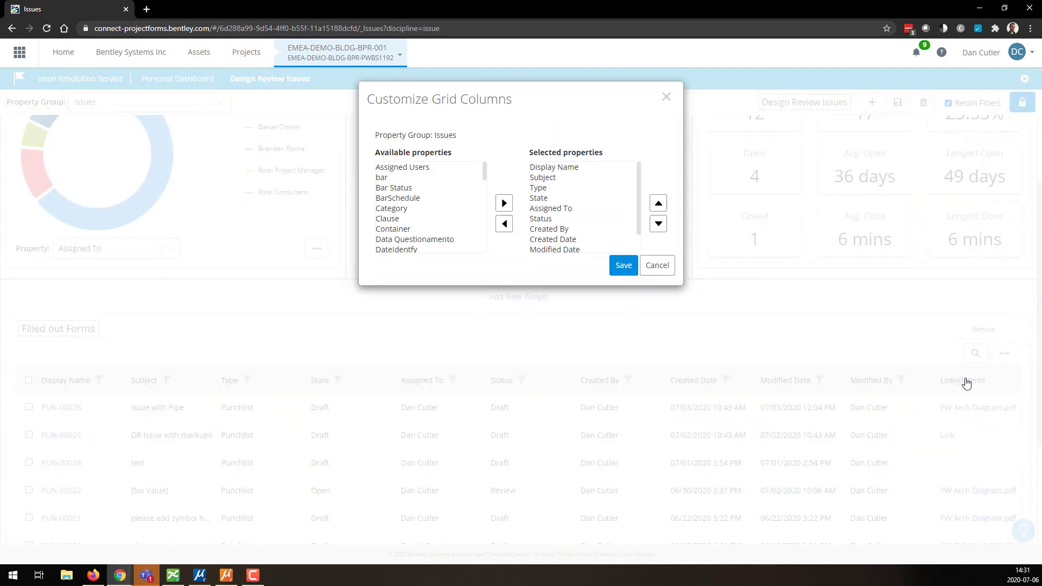
double_click(543, 188)
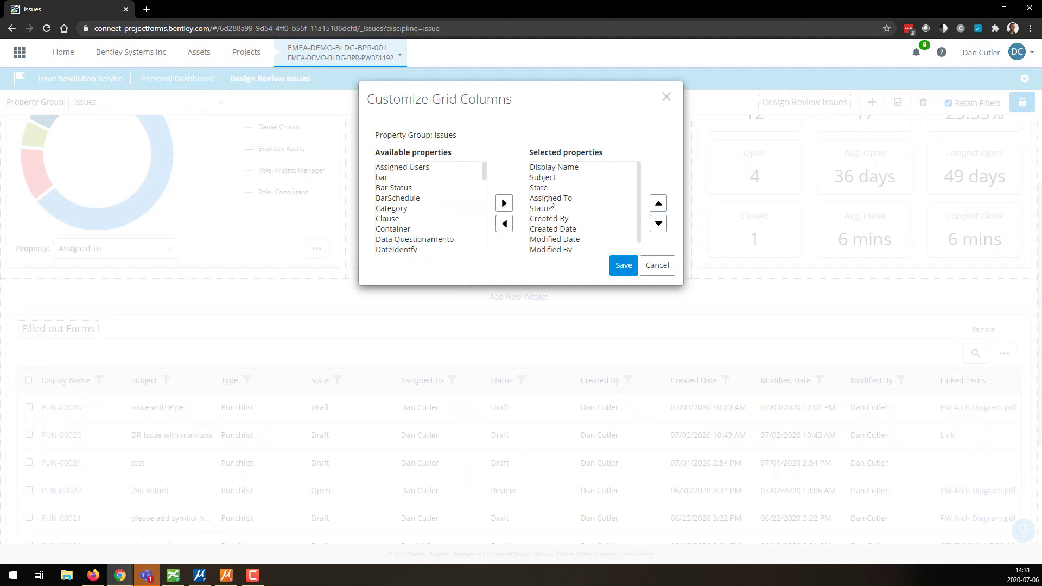
click(546, 208)
click(504, 224)
double_click(545, 211)
double_click(545, 211)
double_click(545, 211)
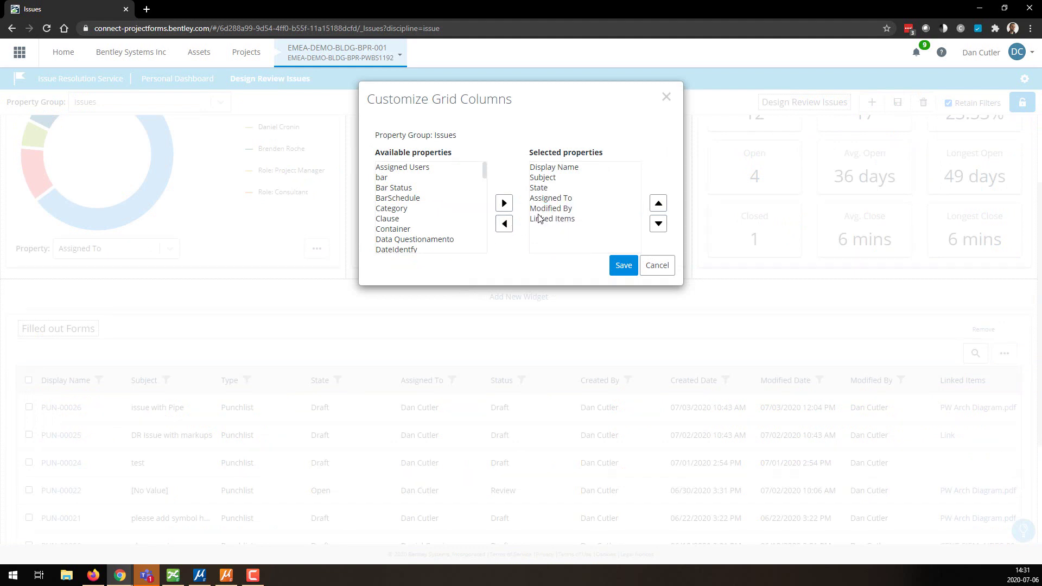
double_click(545, 211)
drag(484, 170, 494, 229)
- Add Signed Off By as the last shown column and save the column set
click(407, 246)
click(505, 203)
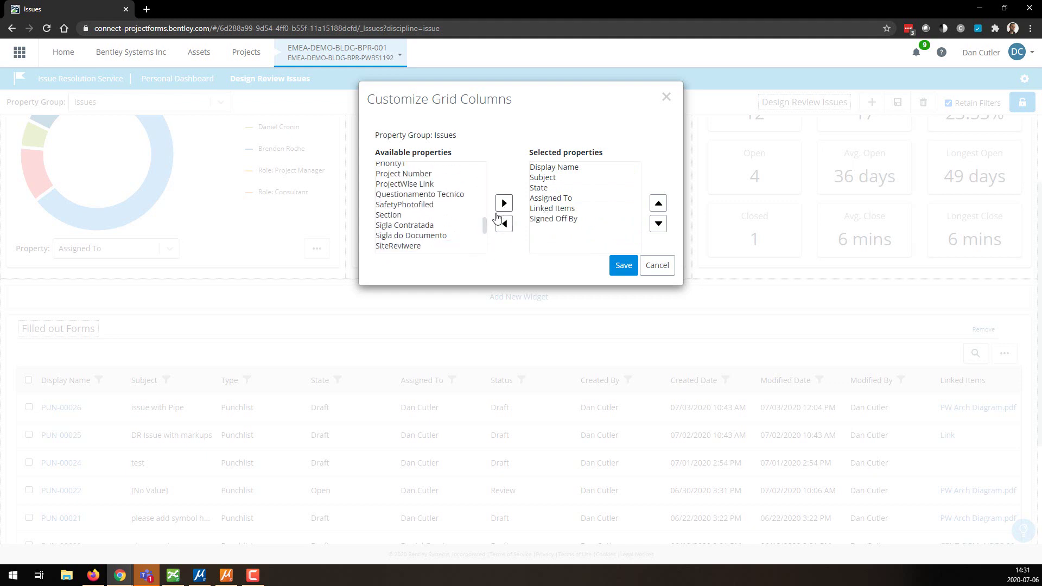
click(550, 219)
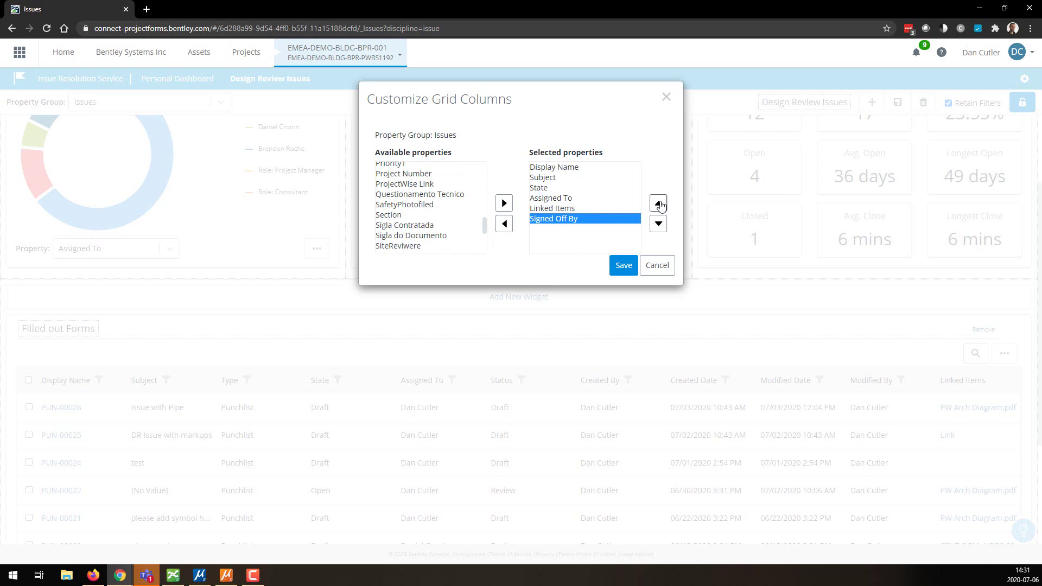
click(658, 203)
click(658, 203)
click(659, 203)
click(658, 224)
click(658, 224)
click(659, 224)
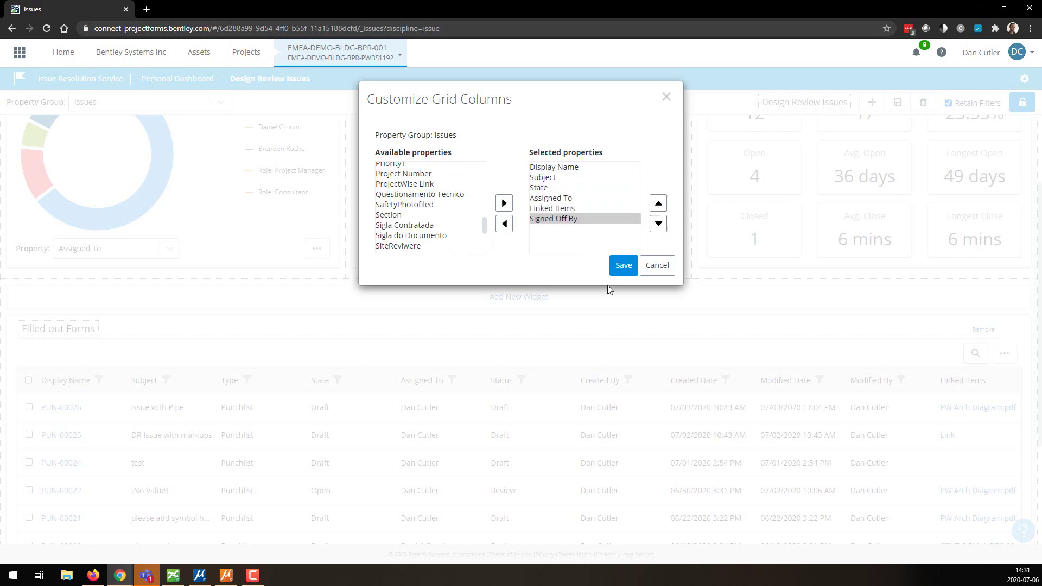
click(622, 266)
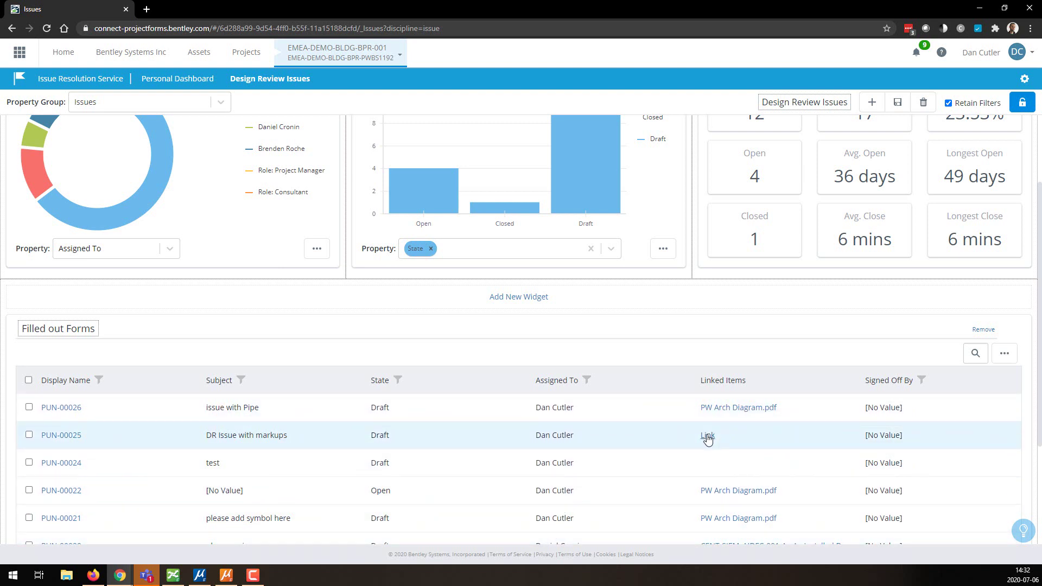
- Review the forms table, then lock the Design Review Issues dashboard to save and exit editing
scroll(686, 446, down, 3)
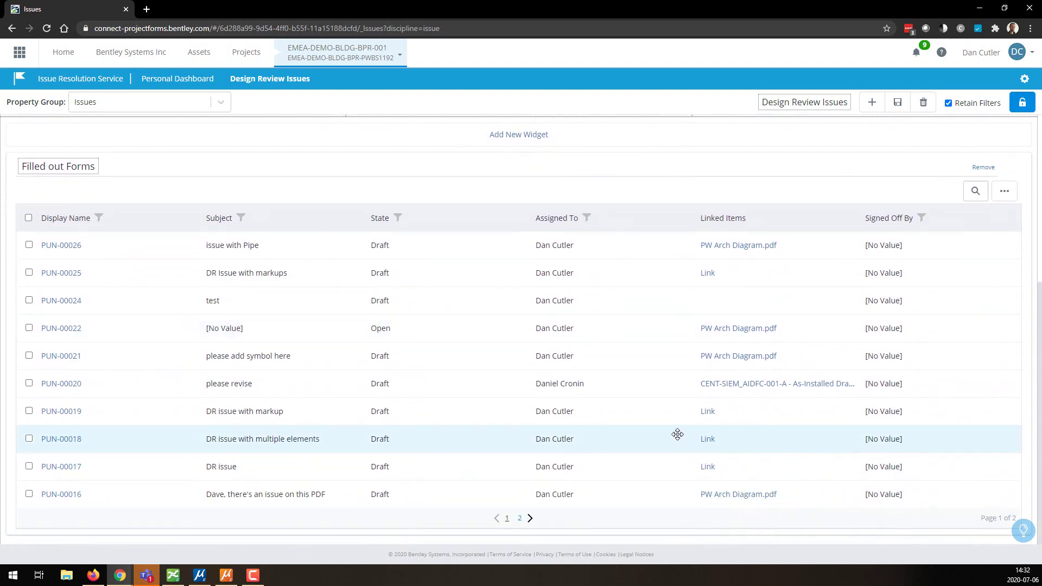
scroll(679, 437, up, 5)
click(898, 102)
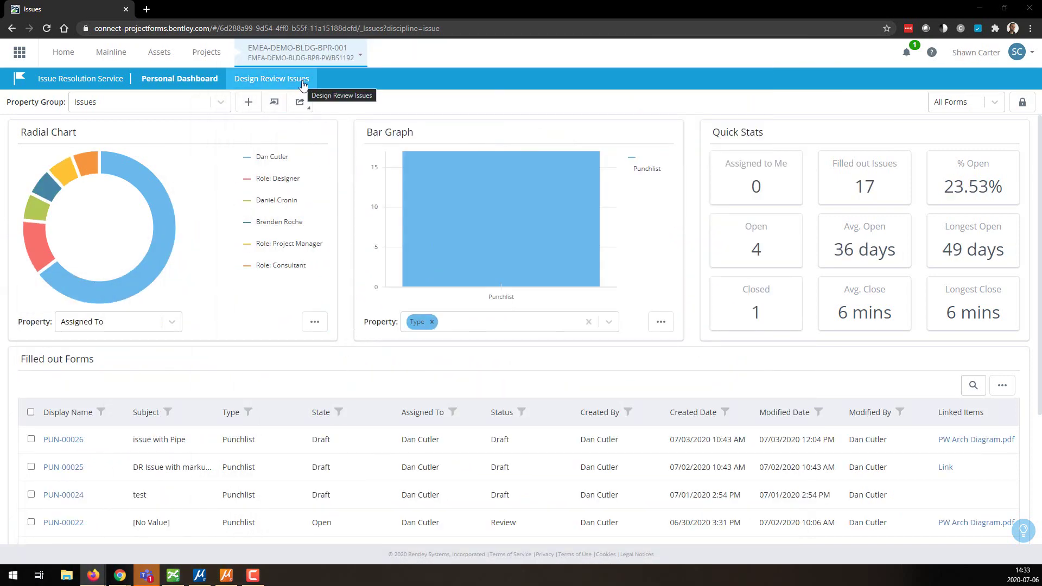
- As the second user, switch to the Design Review Issues dashboard and scroll through it
click(303, 82)
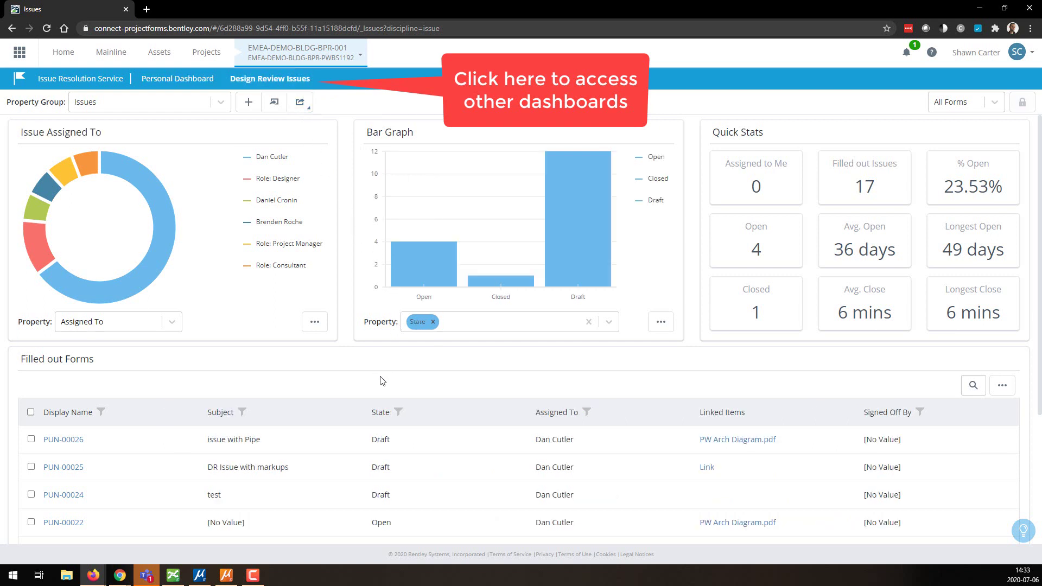
scroll(382, 381, down, 1)
scroll(381, 381, down, 3)
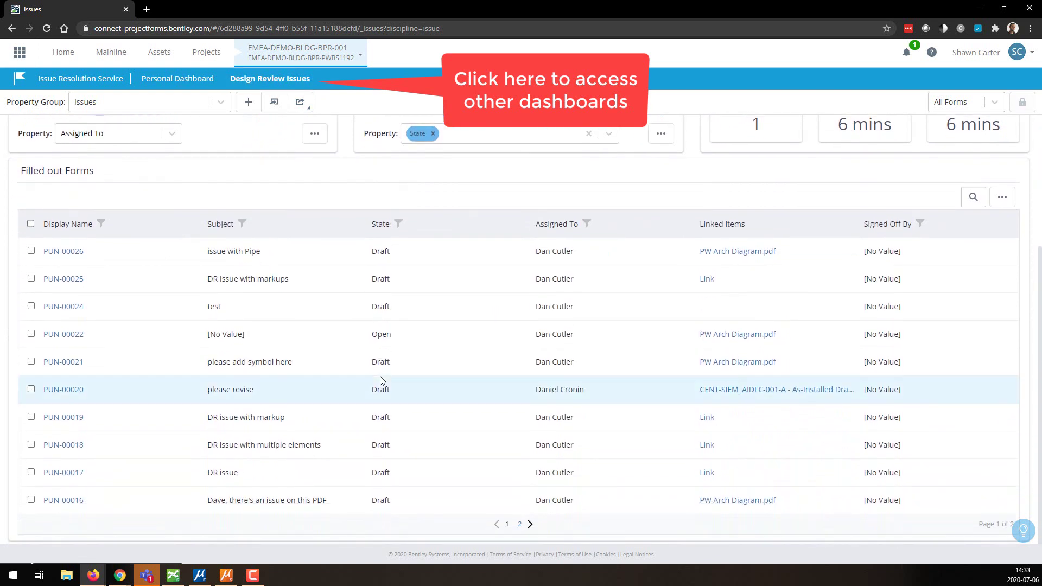
scroll(381, 381, up, 3)
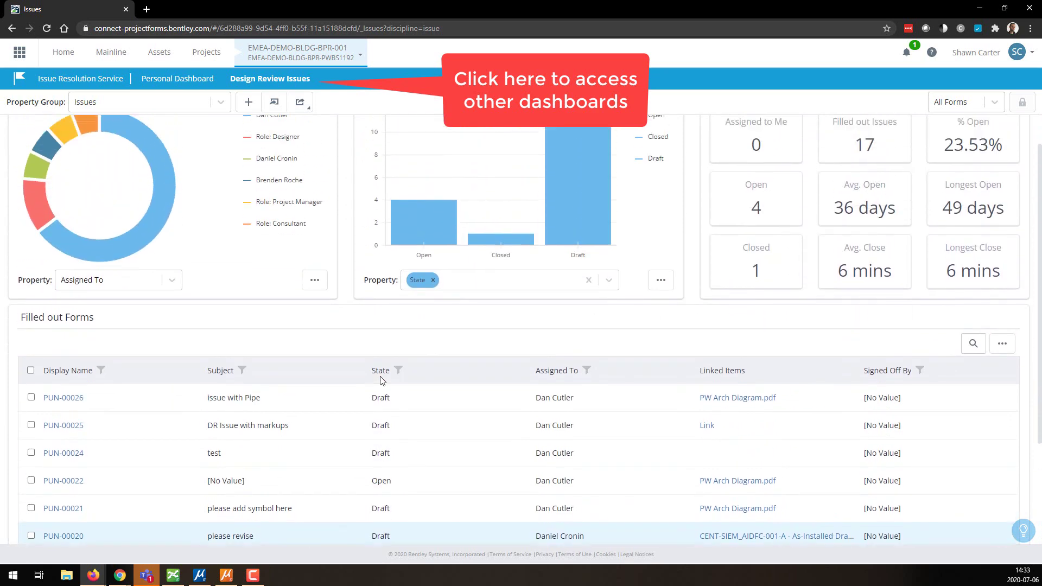